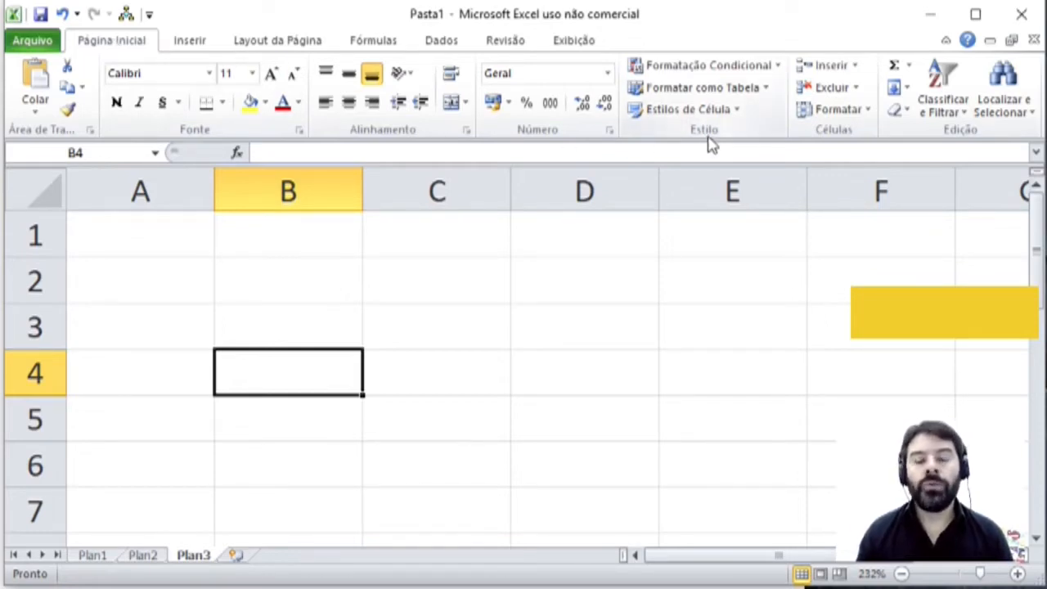
Step: Create a conditional formatting rule for cell B4 that applies when the cell value is greater than (é maior do que) 500
left_click(752, 79)
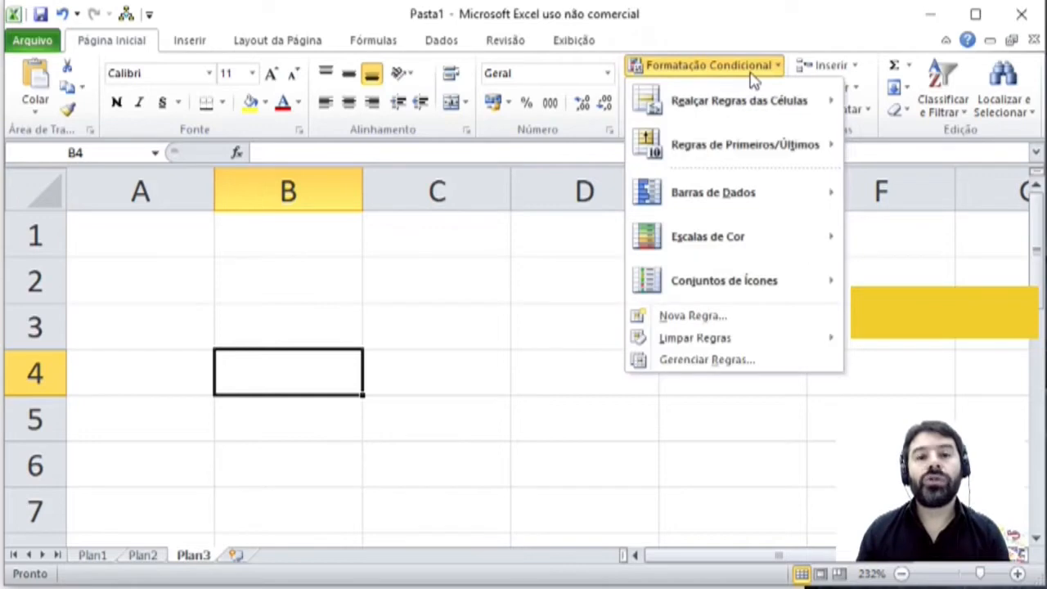
mouse_move(720, 199)
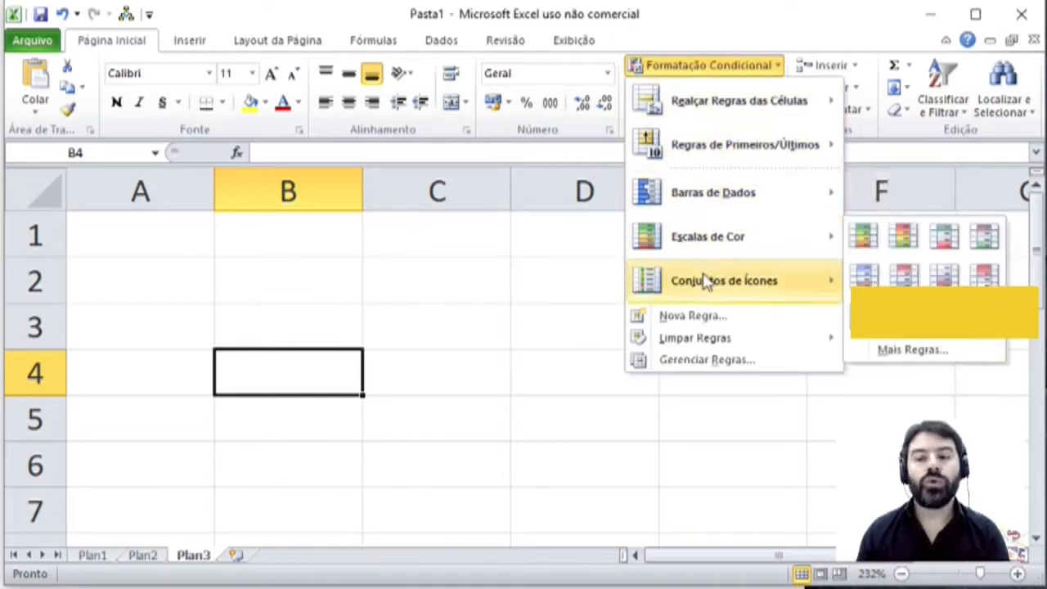
mouse_move(705, 281)
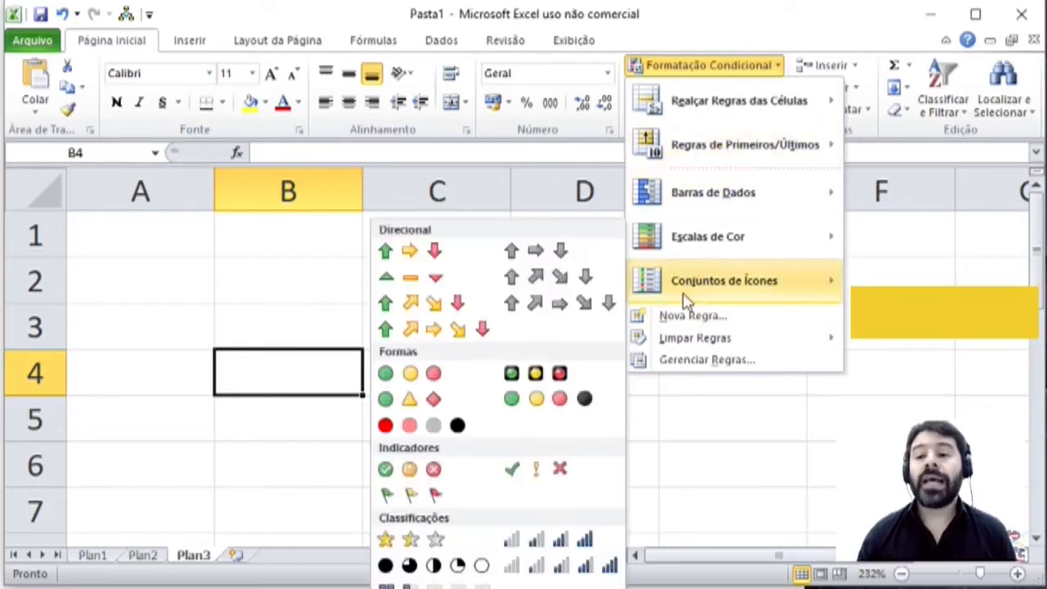
left_click(678, 319)
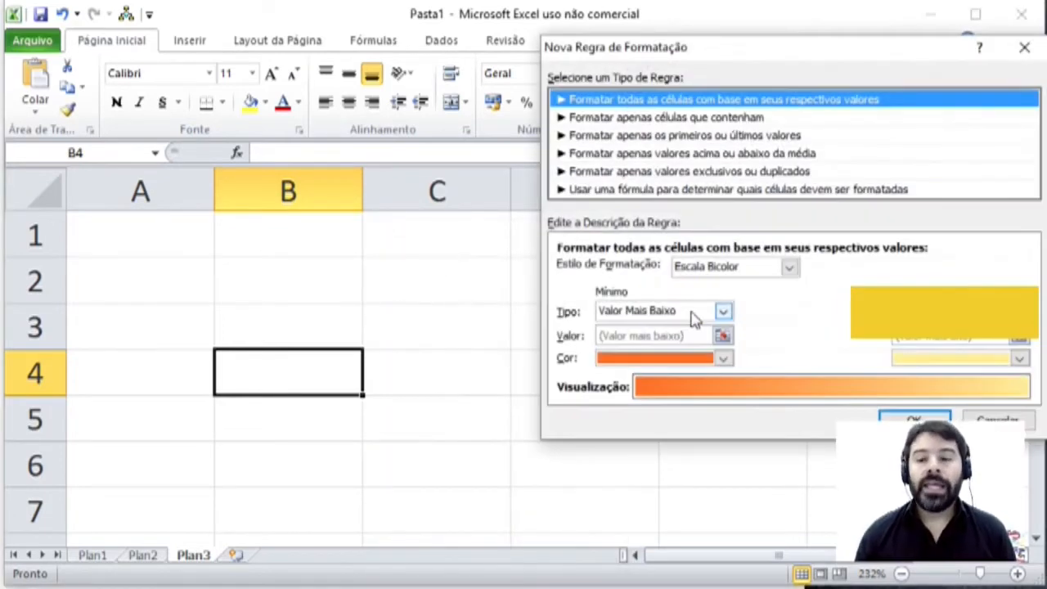
left_click_drag(684, 51, 390, 48)
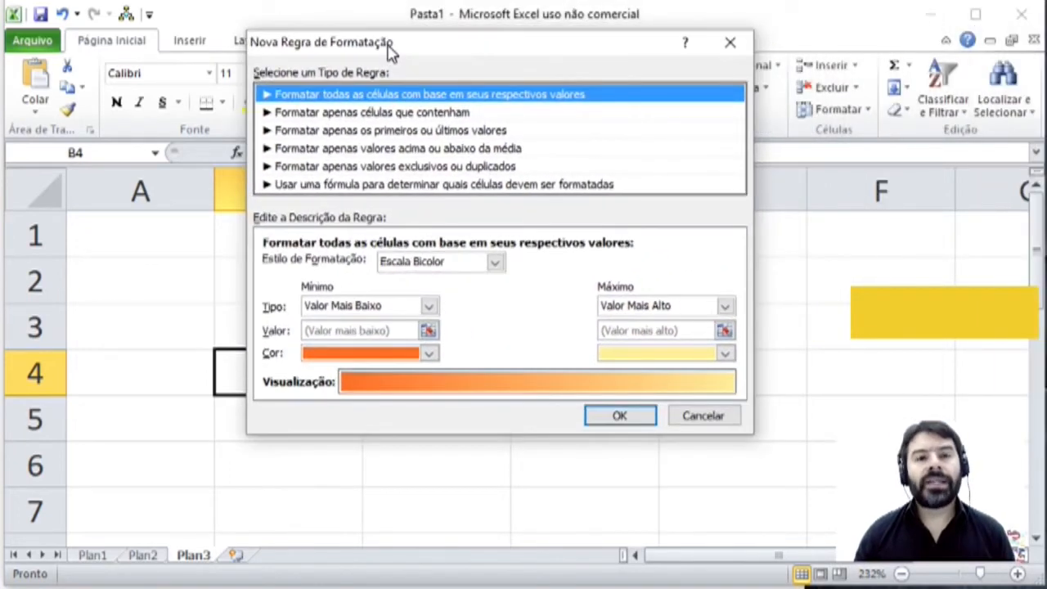
left_click(336, 119)
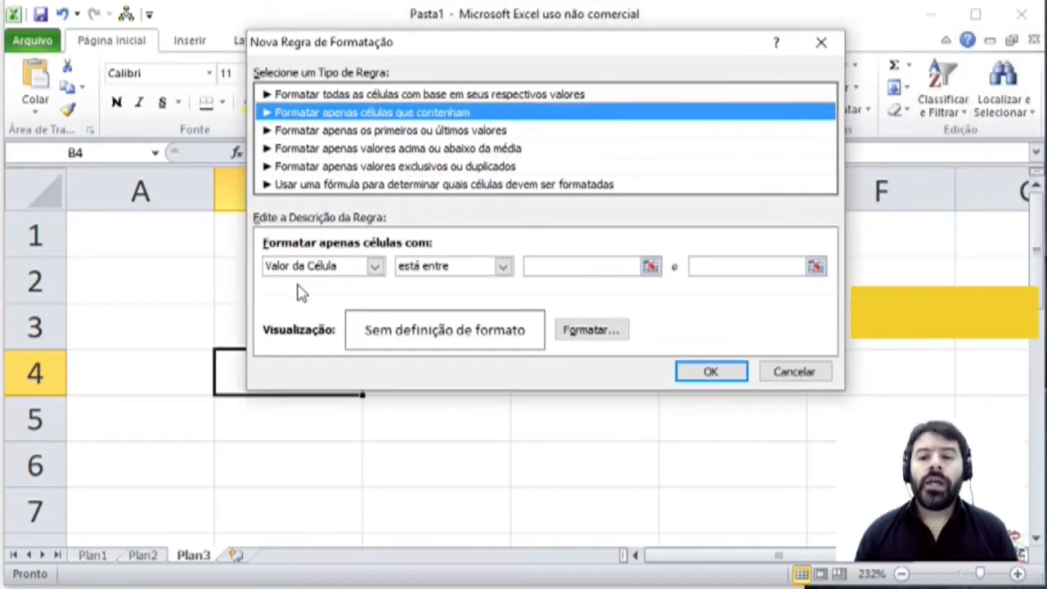
left_click(441, 270)
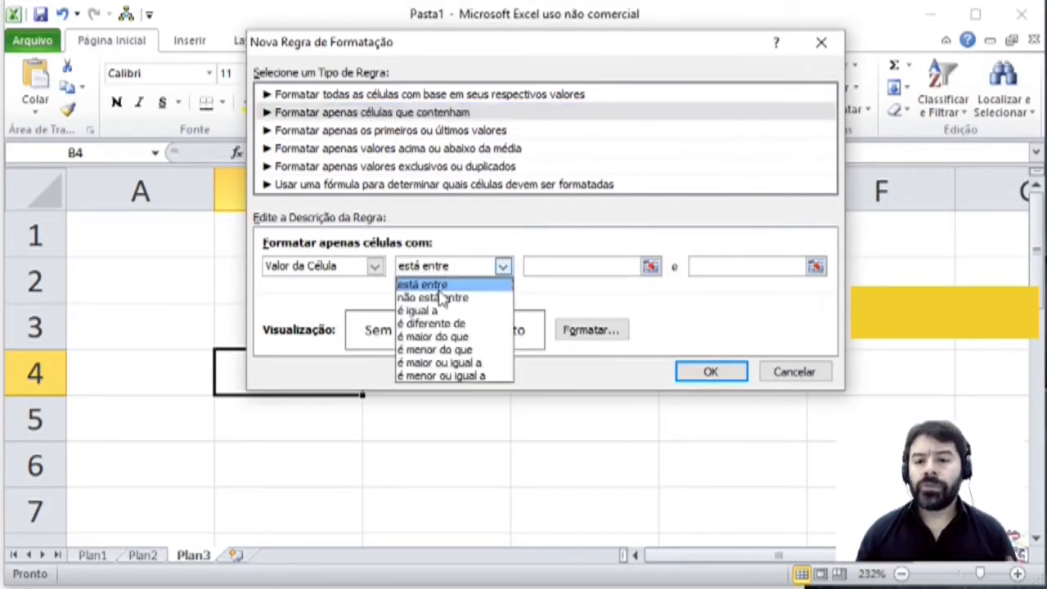
left_click(462, 338)
left_click(552, 268)
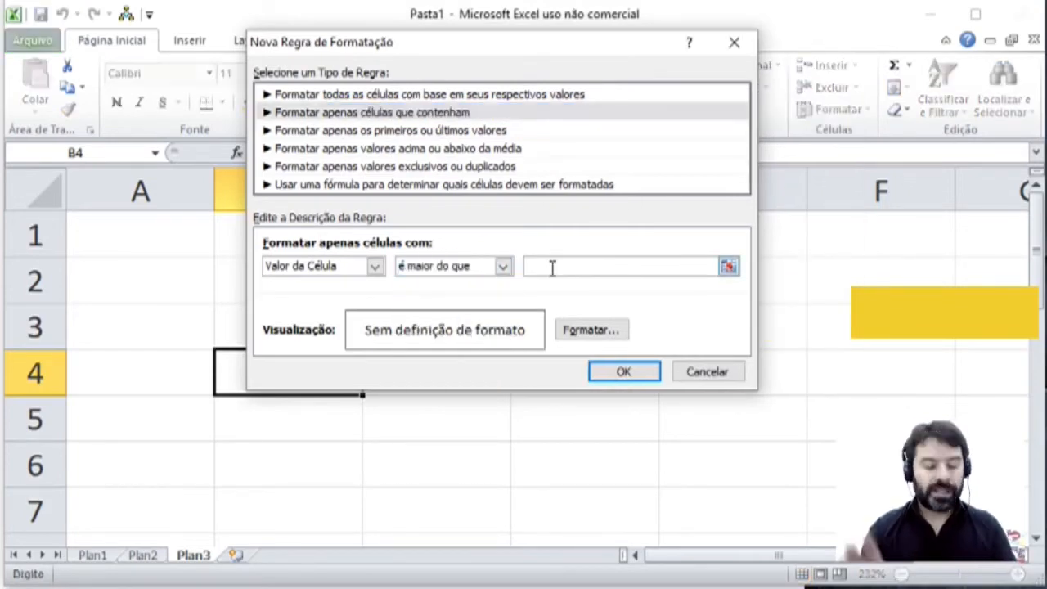
type("500")
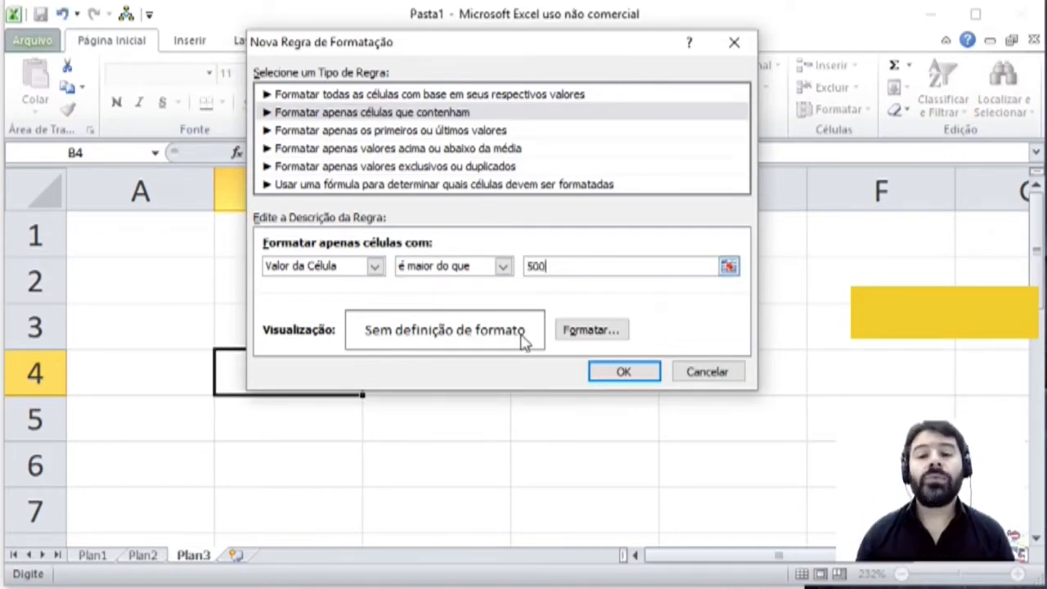
Step: Set the rule's font format to red and bold (Negrito)
left_click(593, 335)
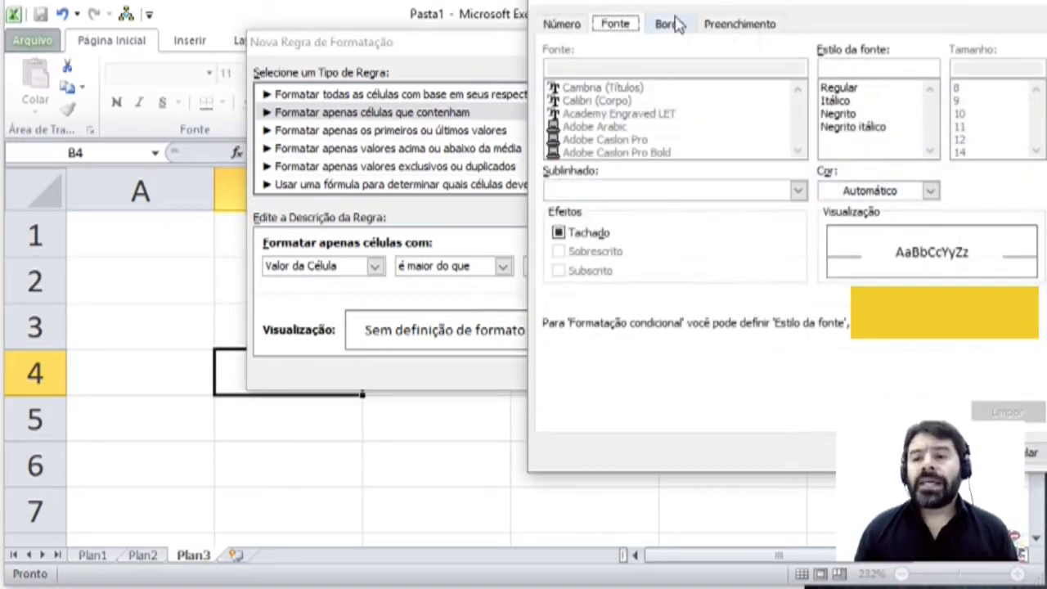
left_click_drag(685, 6, 343, 47)
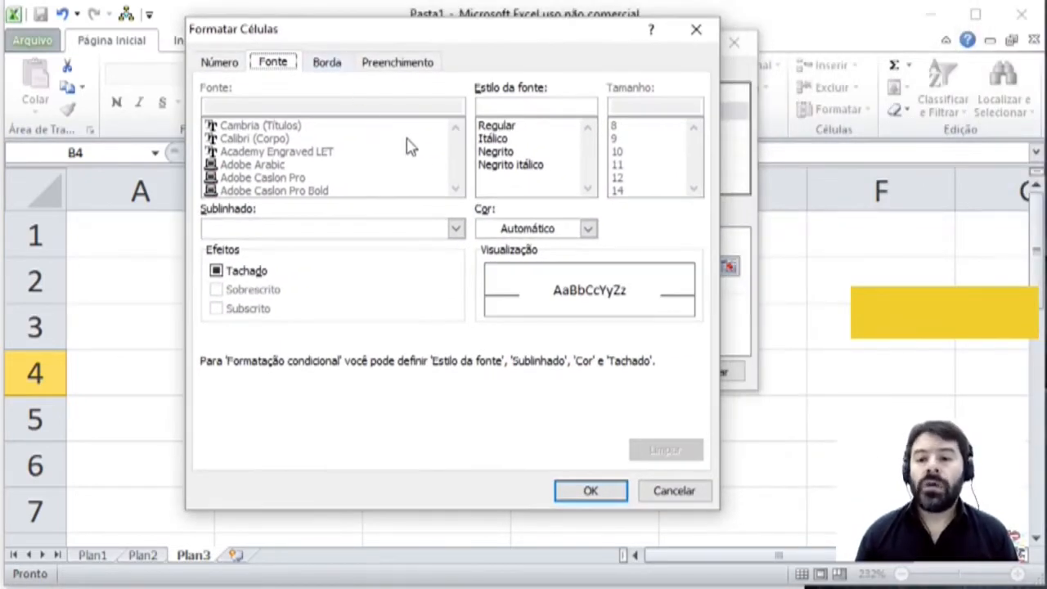
left_click(515, 231)
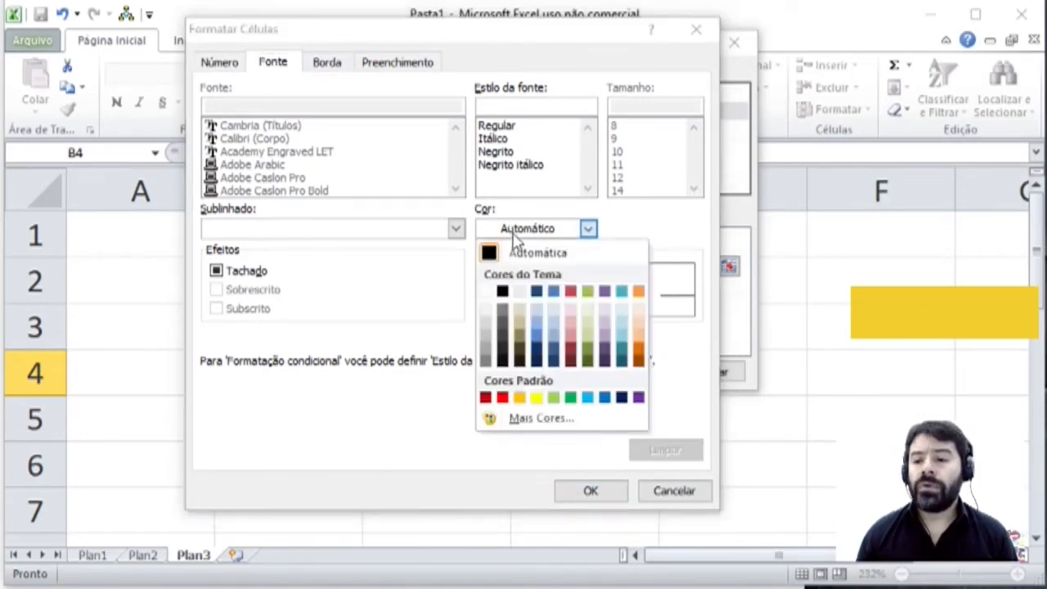
left_click(502, 398)
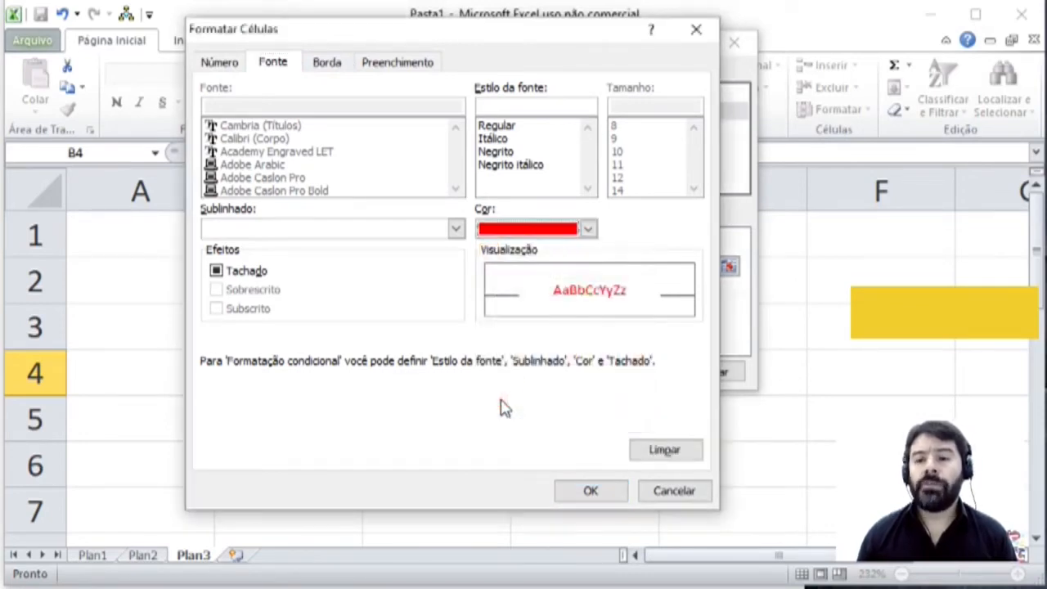
left_click(495, 152)
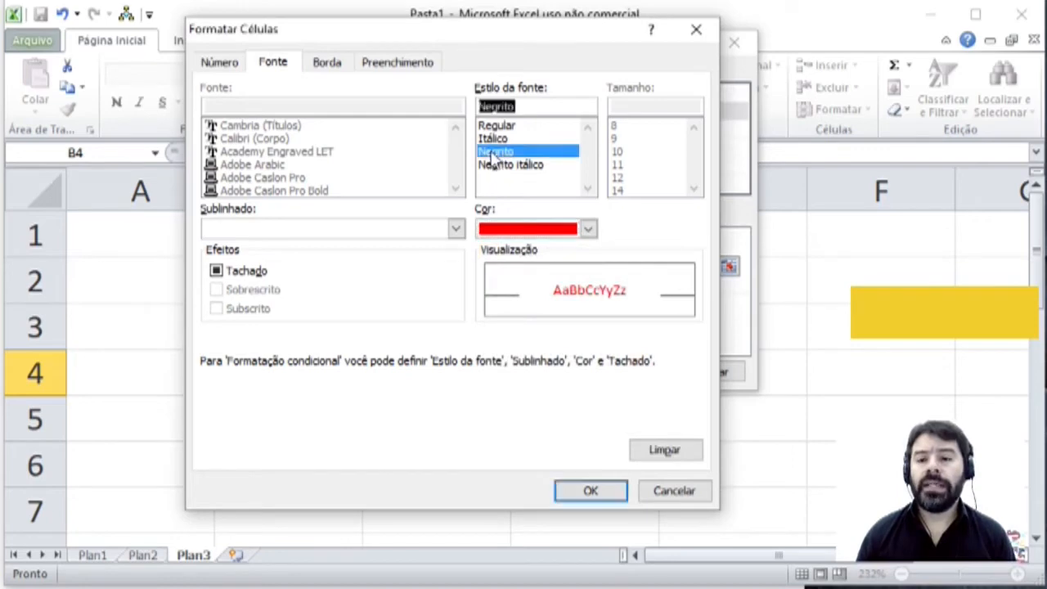
Step: Give the rule a light pink background fill and apply the finished rule to B4
left_click(391, 65)
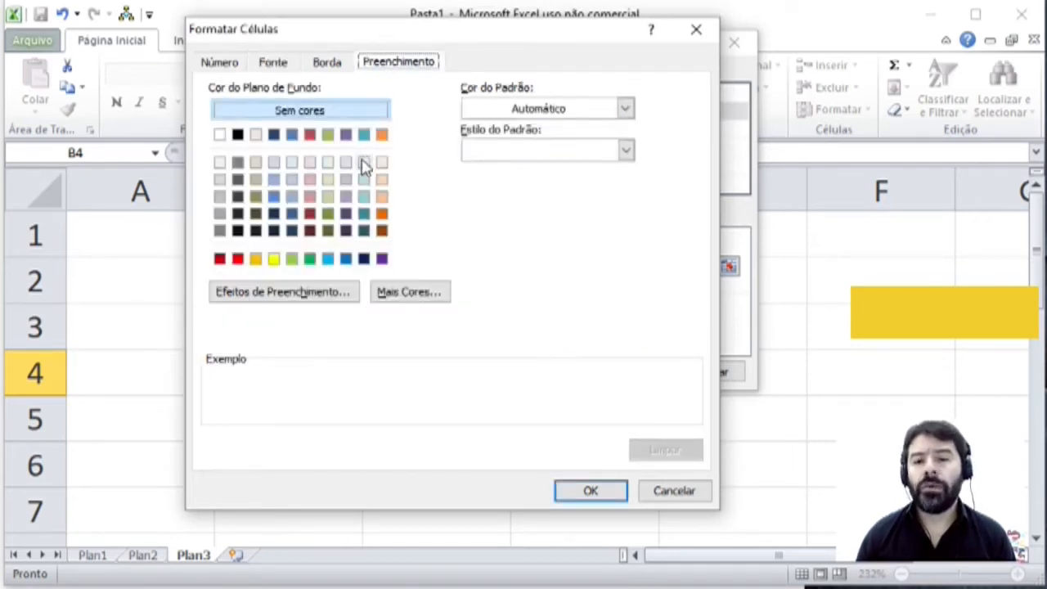
left_click(313, 164)
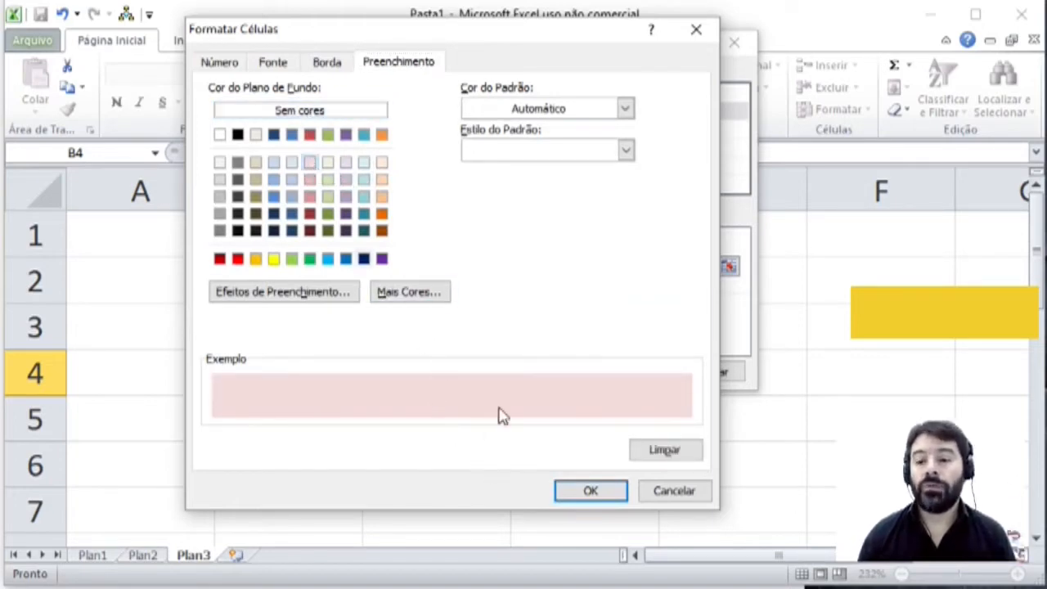
left_click(588, 491)
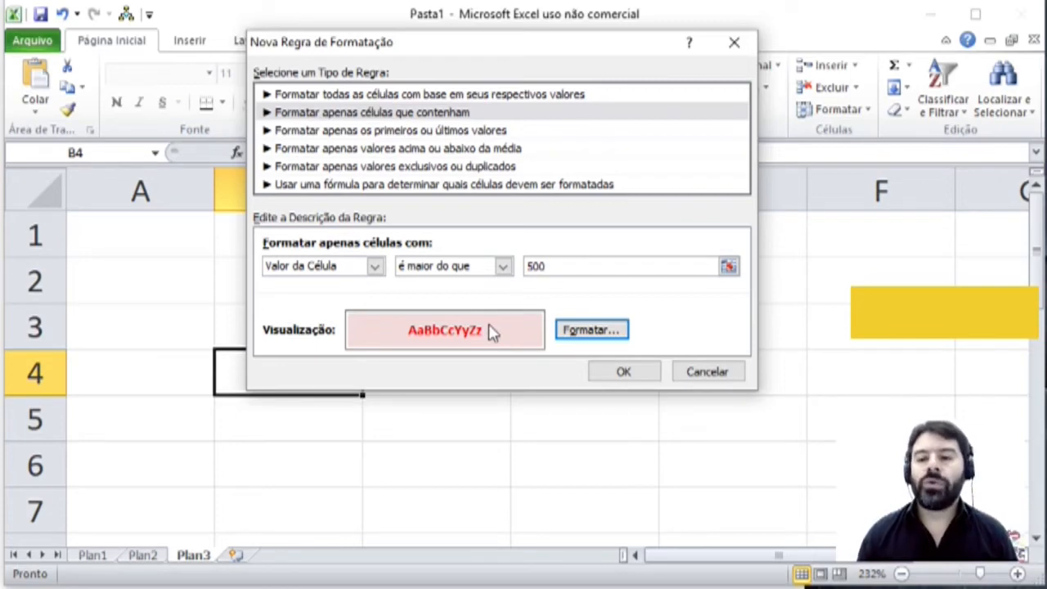
left_click(618, 372)
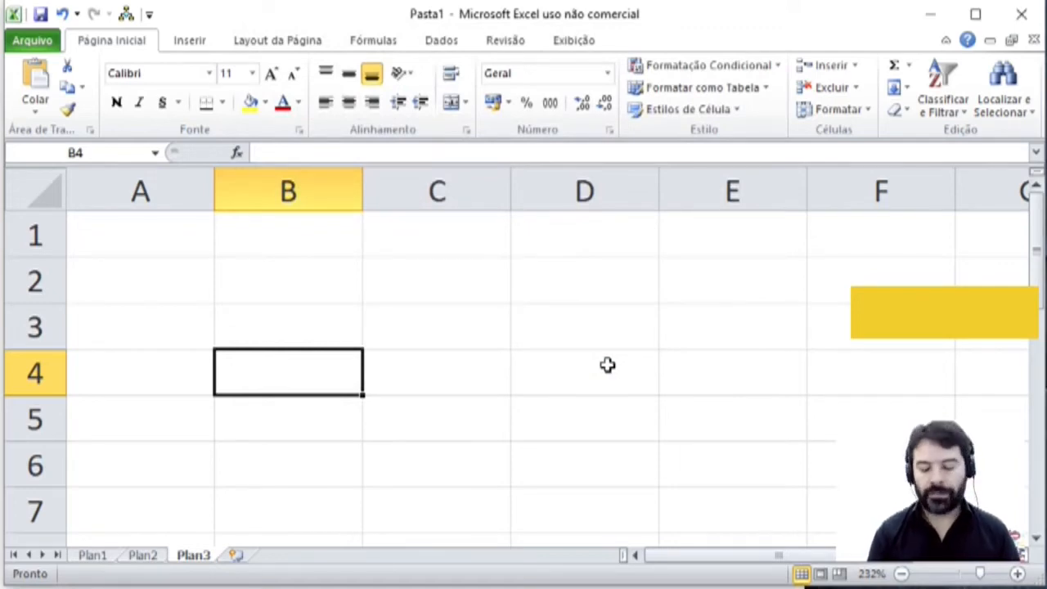
Step: Test the rule by entering 200 and 600 in turn in cell B4
type("200")
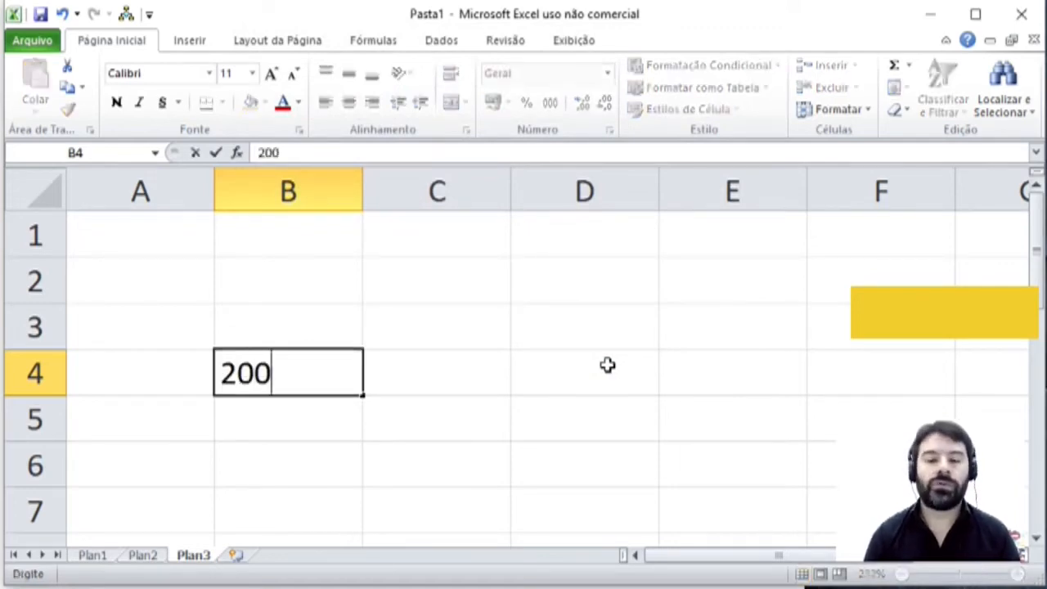
key("Return")
key("Up")
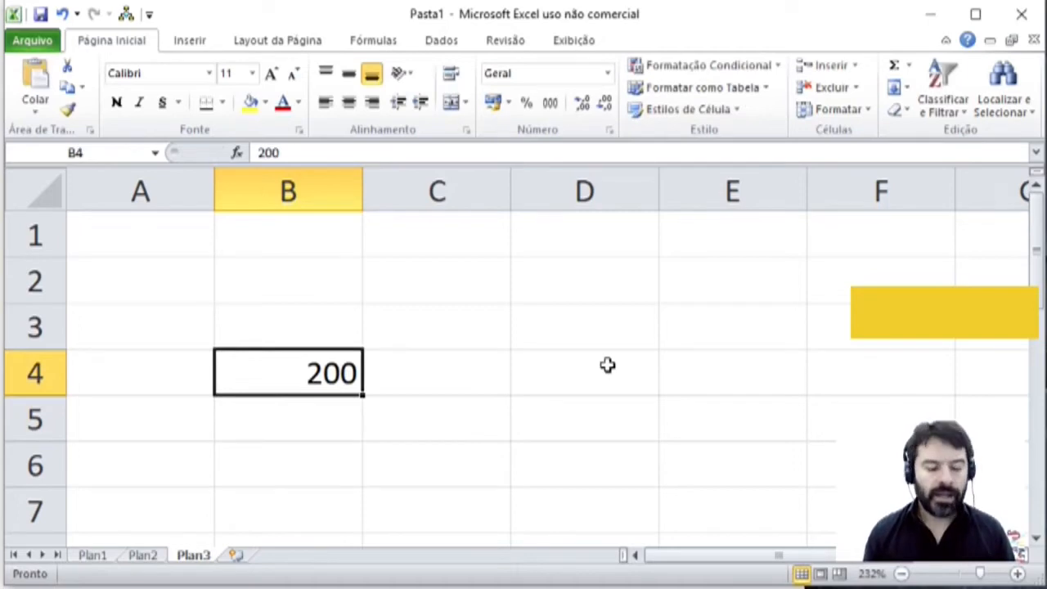
type("600")
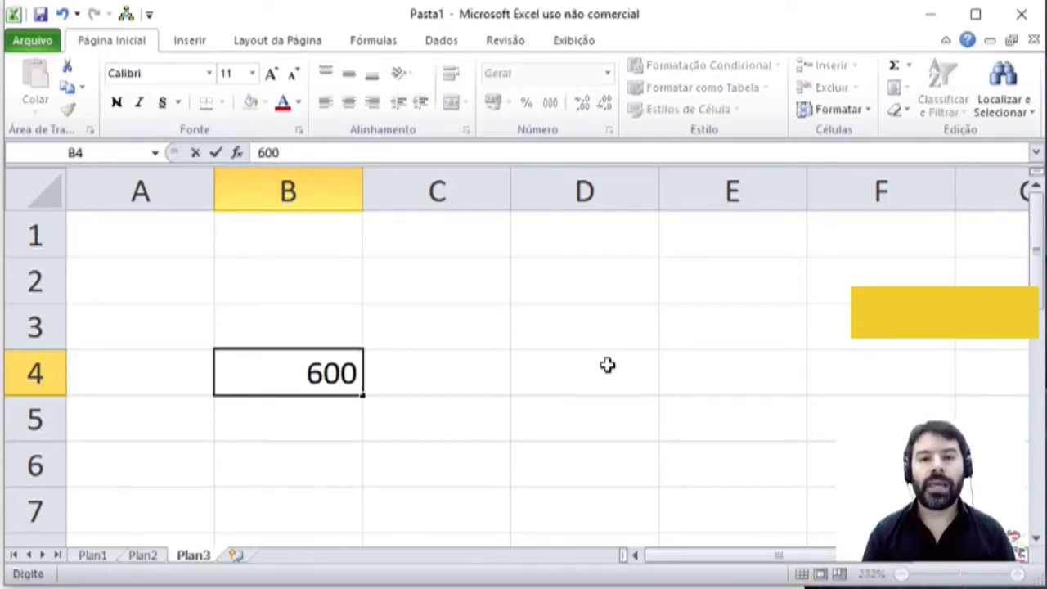
key("Return")
key("Up")
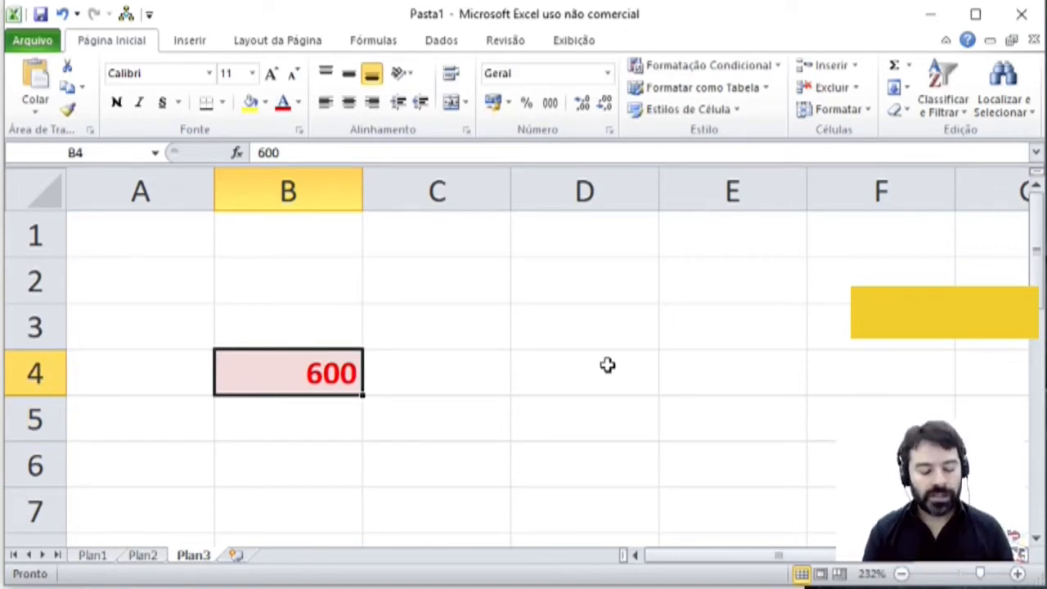
Step: Test the rule around its threshold by entering 499, 500 and 501 in turn in cell B4
type("499")
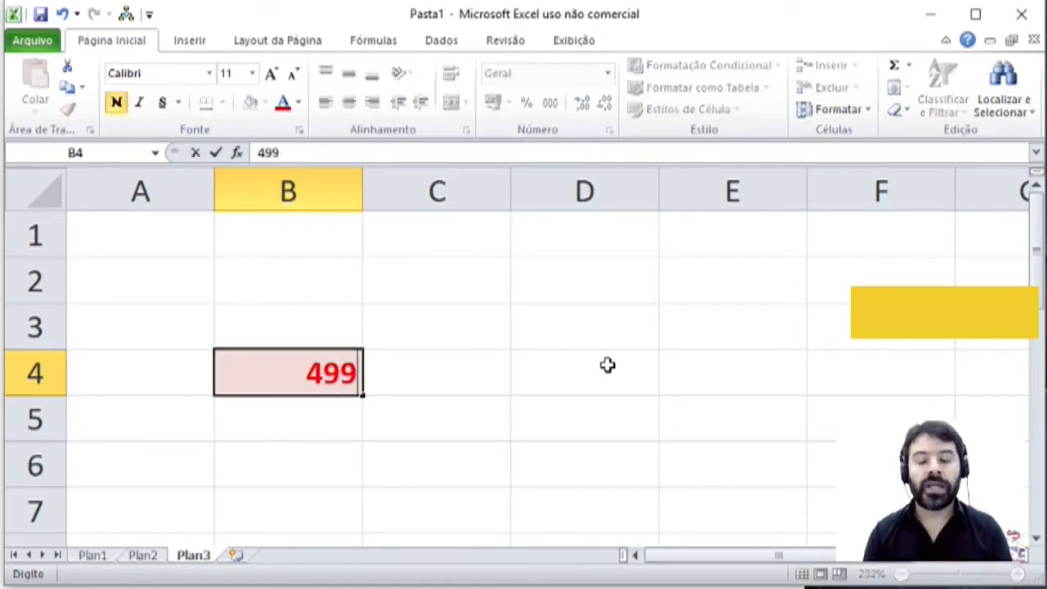
key("Return")
key("Up")
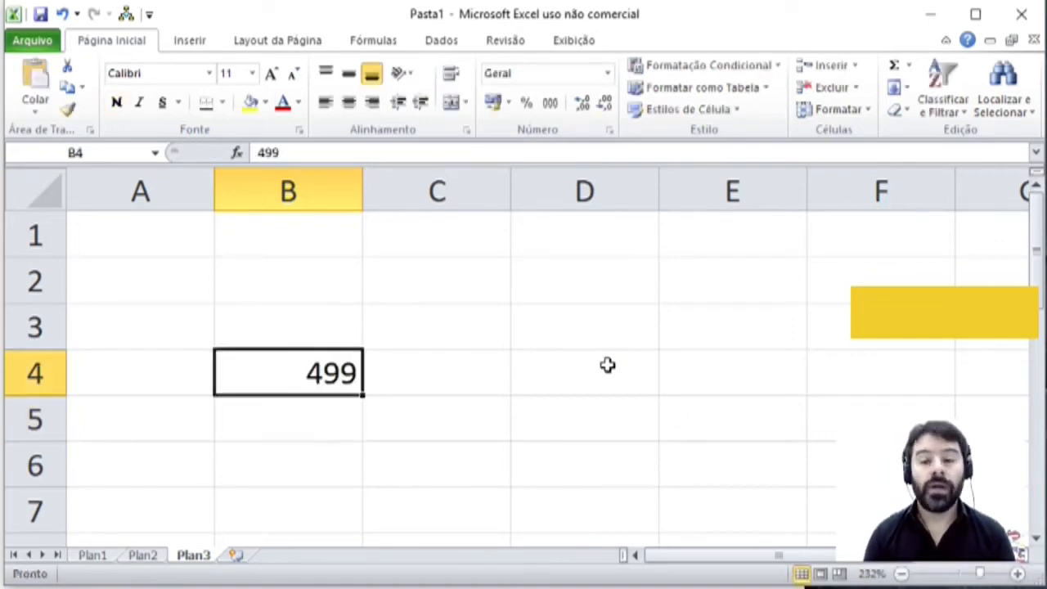
type("500")
key("Return")
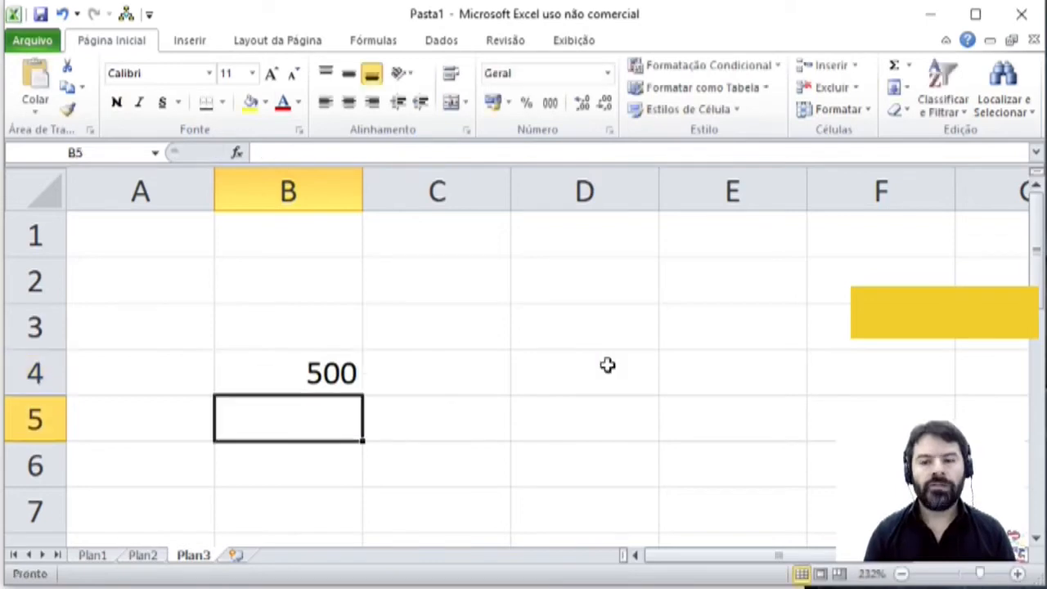
key("Up")
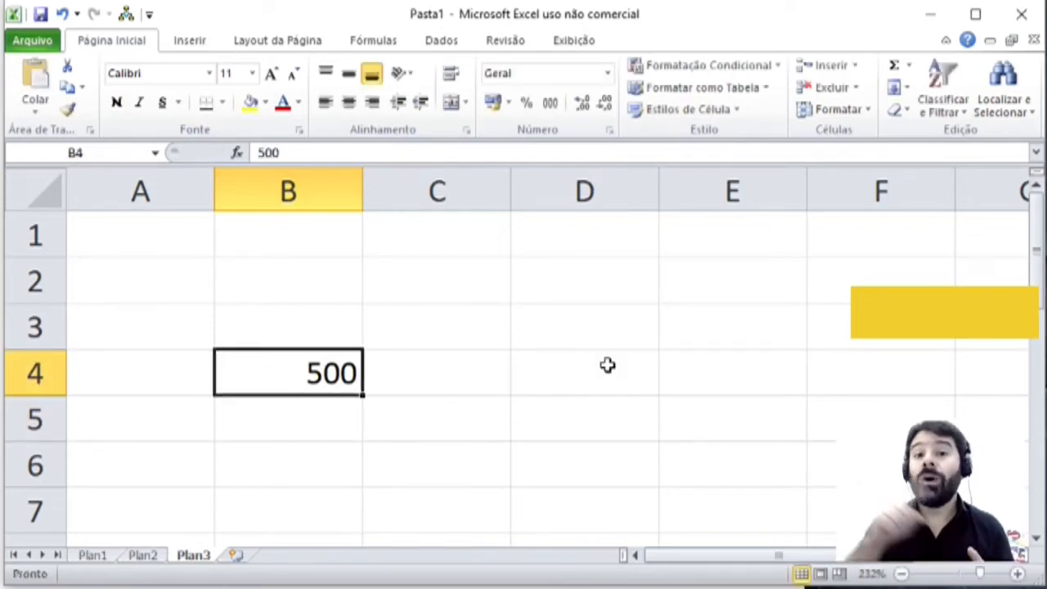
type("501")
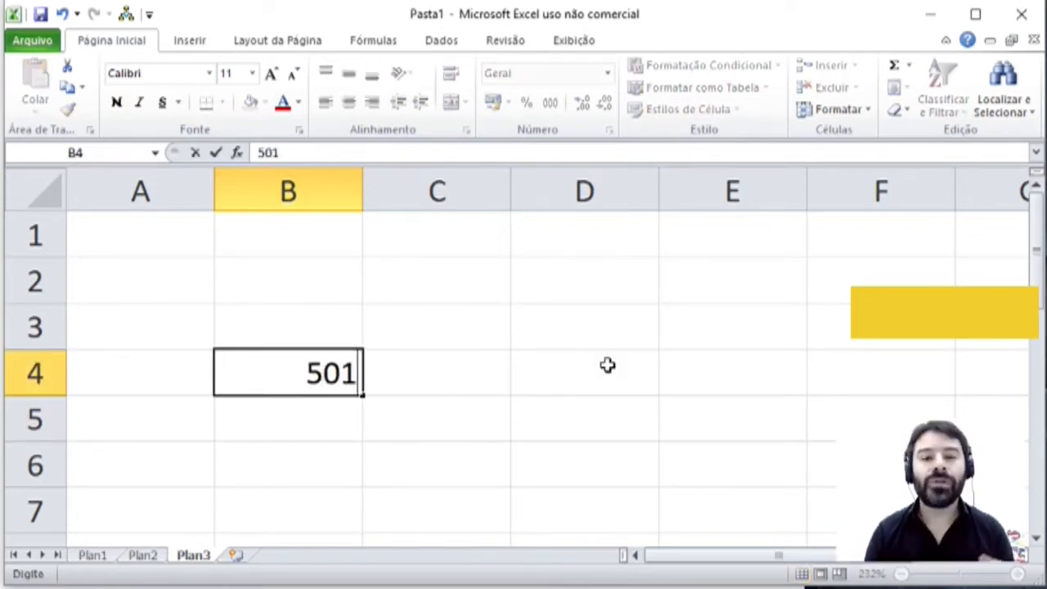
key("Return")
key("Up")
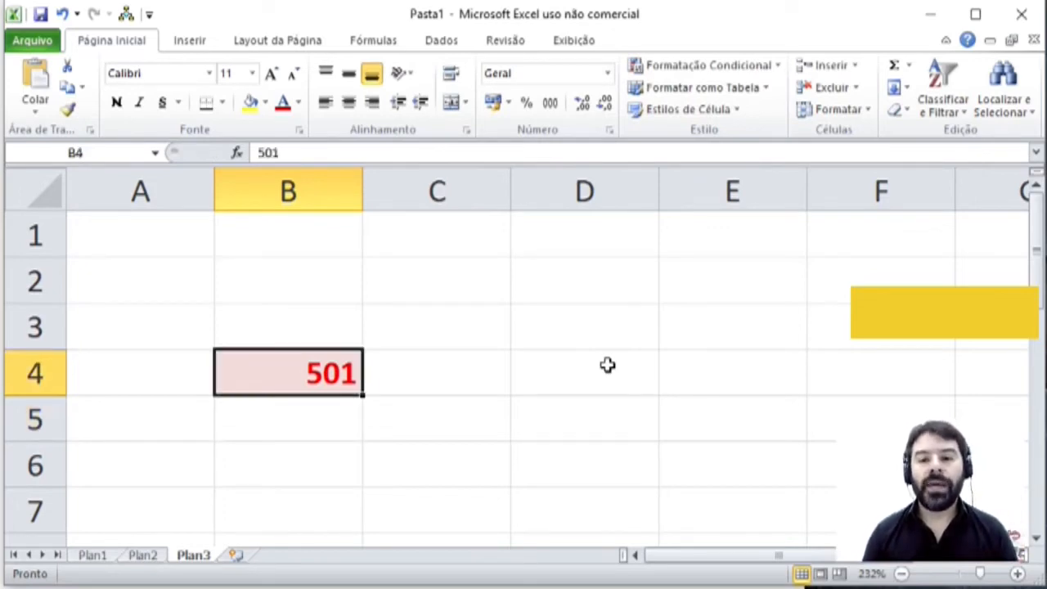
Step: Clear the test value from cell B4
key("Delete")
key("Down")
key("Up")
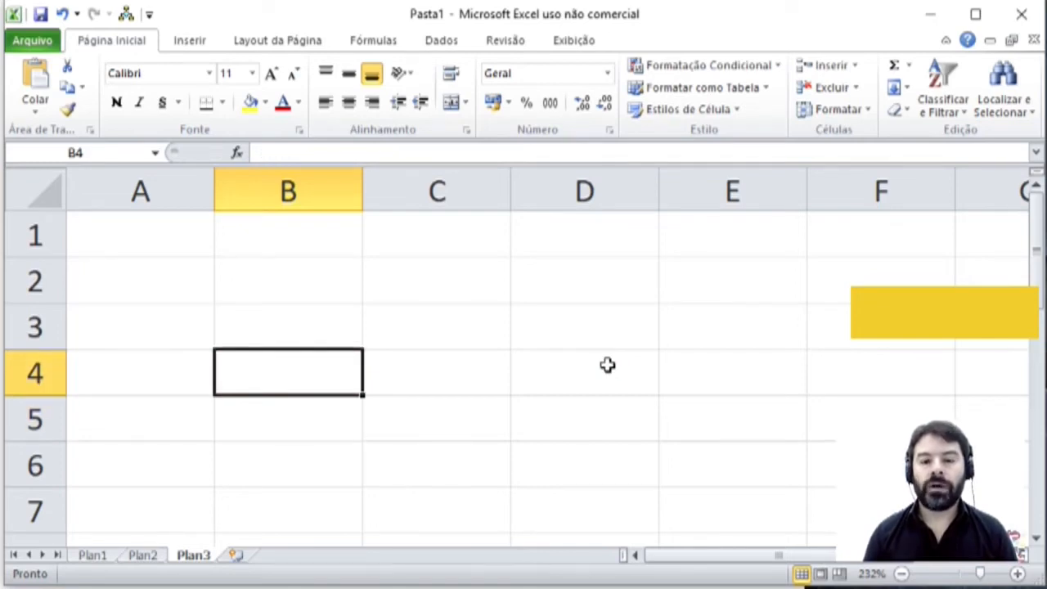
Step: Enter the sample values 600, 700 and 400 in cells A1, B1 and C1
key("Up")
key("Up")
key("Up")
key("Left")
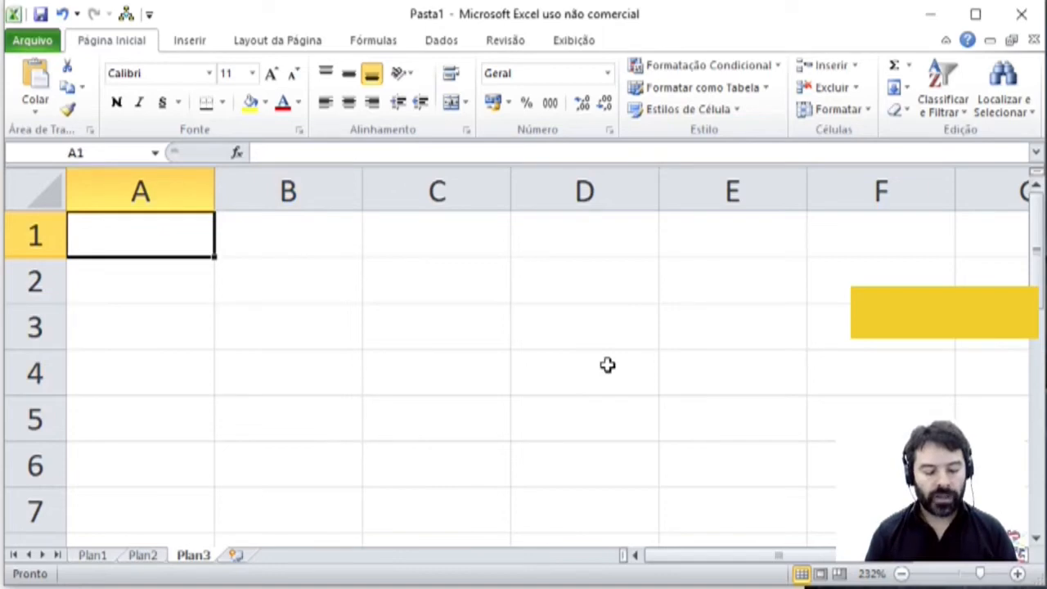
type("600")
key("Tab")
type("700")
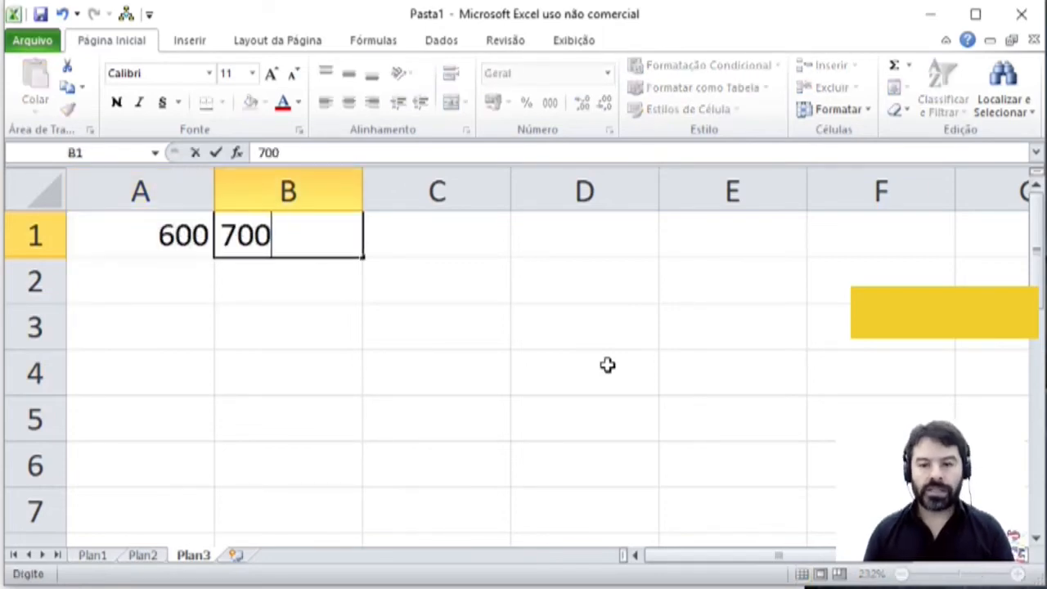
key("Tab")
type("400")
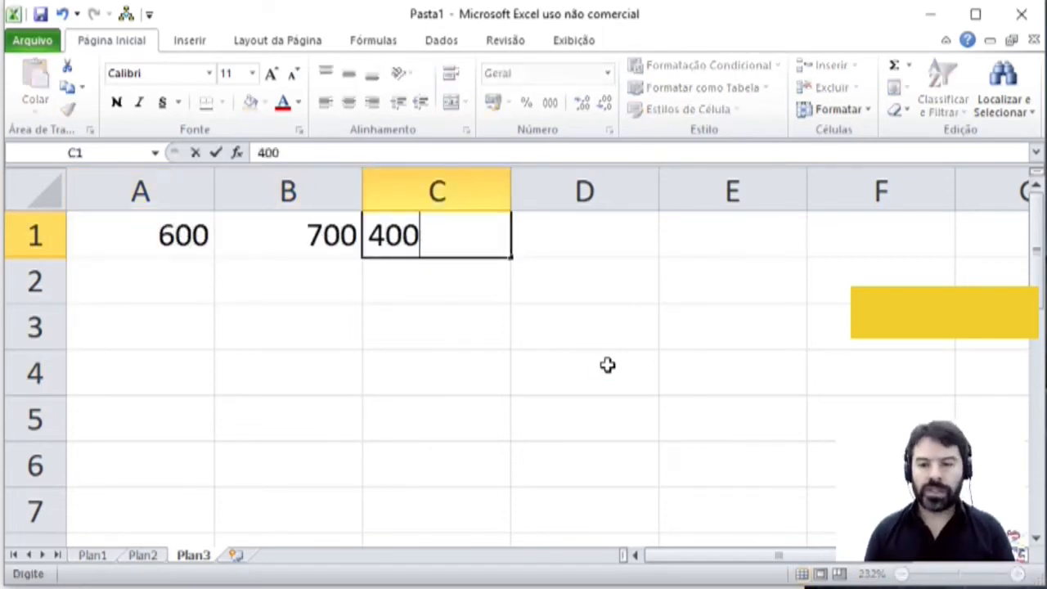
key("Down")
Step: Enter the formula =MÉDIA(A1:C1) in cell B4 to average the three sample values in row 1
key("Down")
key("Down")
key("Left")
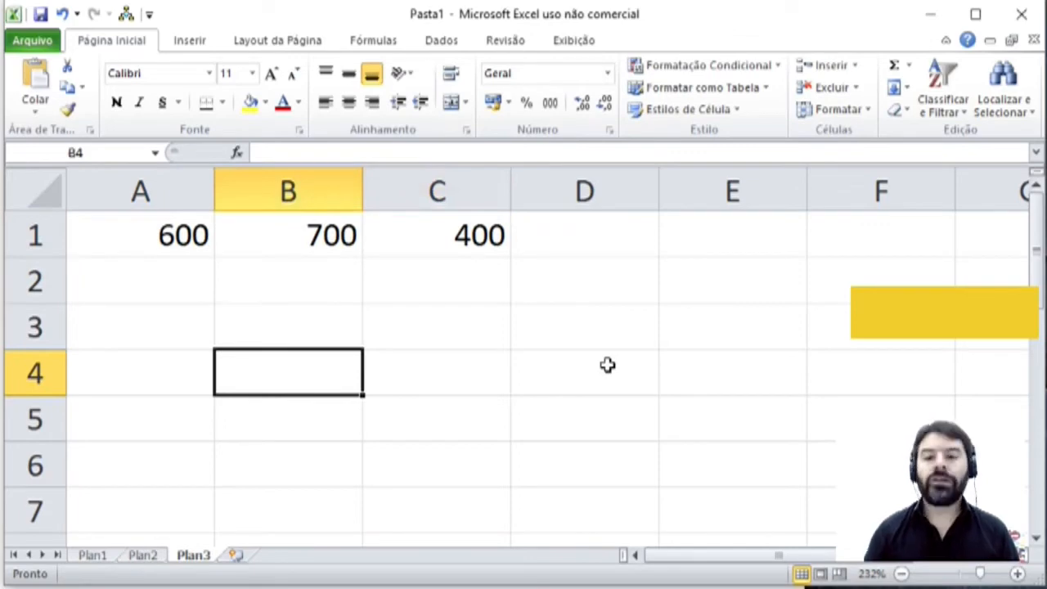
type("=")
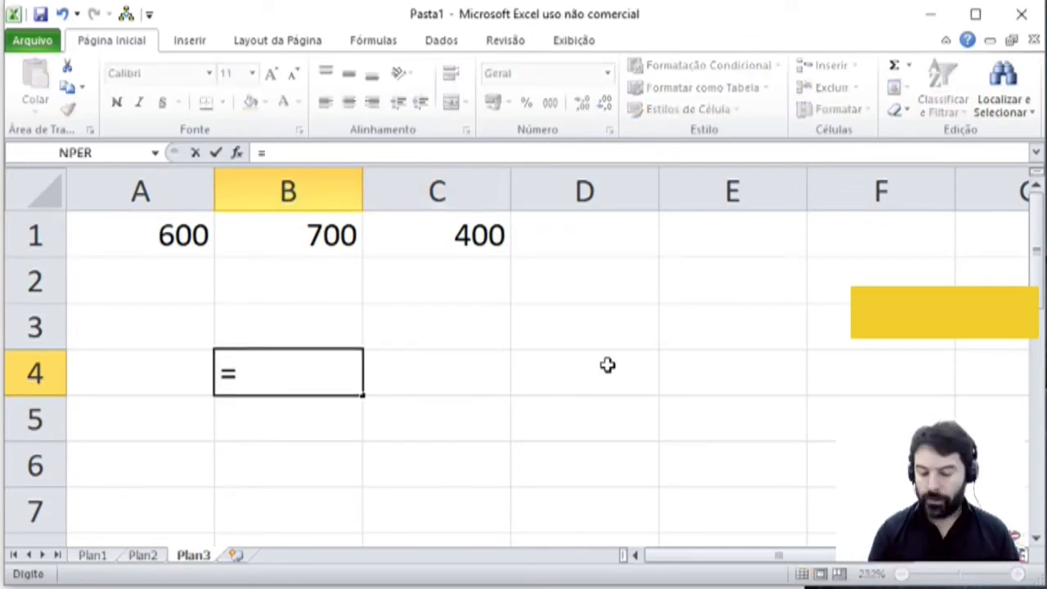
type("MÉDIA")
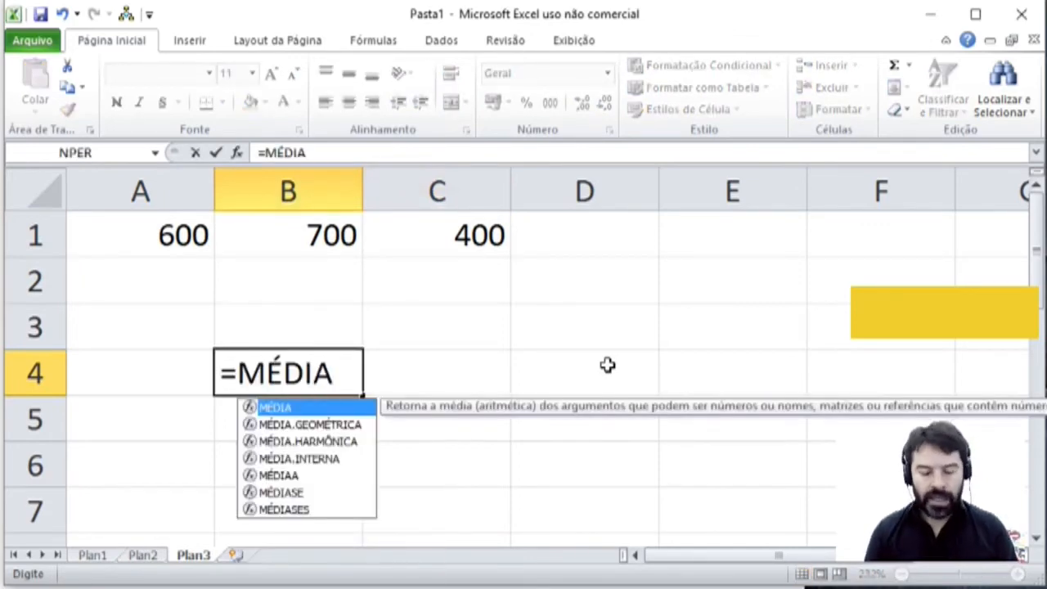
type("(A1:")
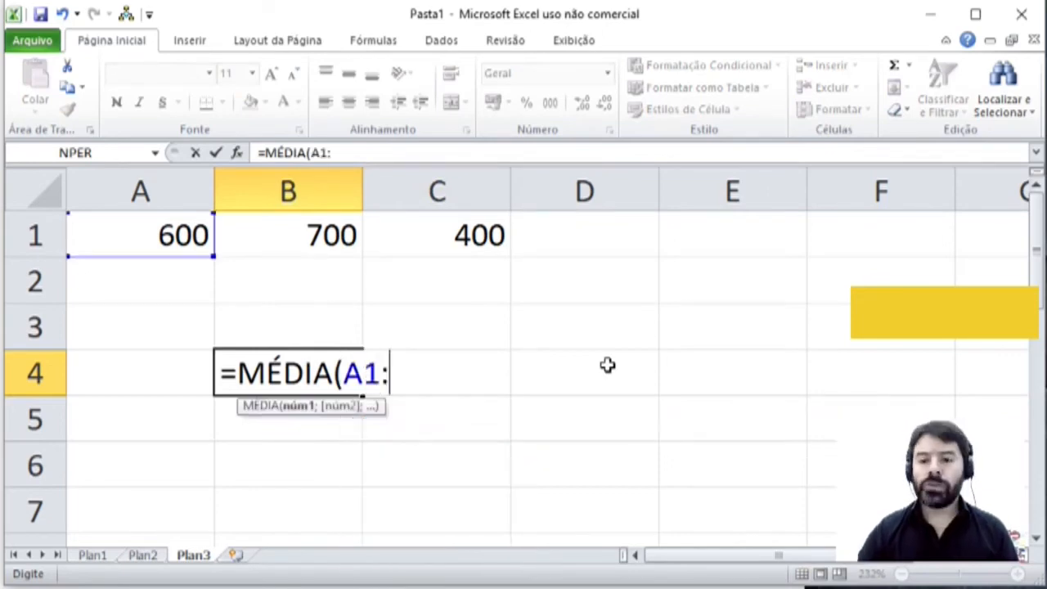
type("C1)")
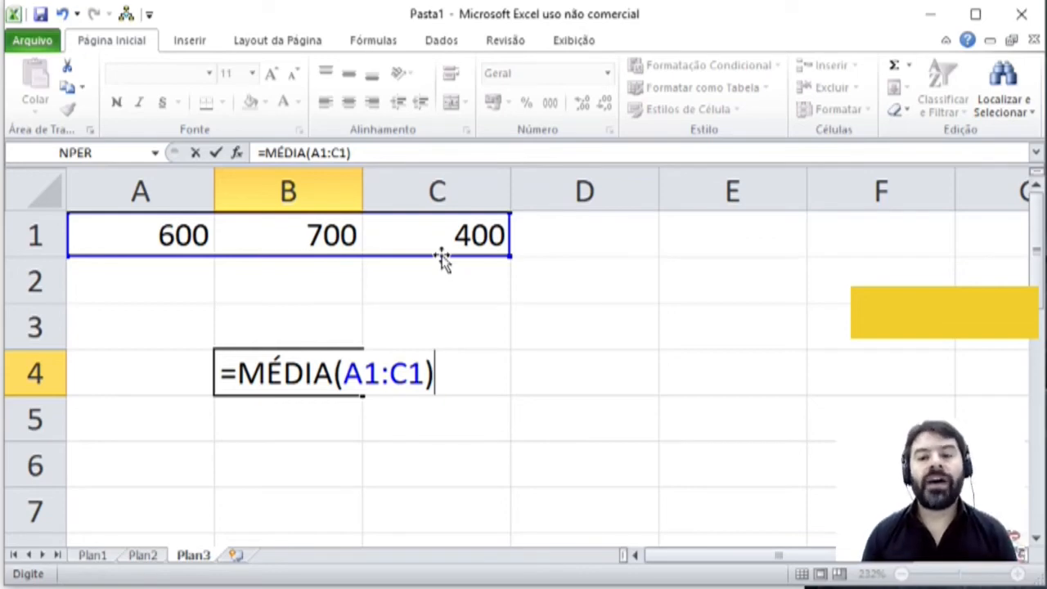
key("Return")
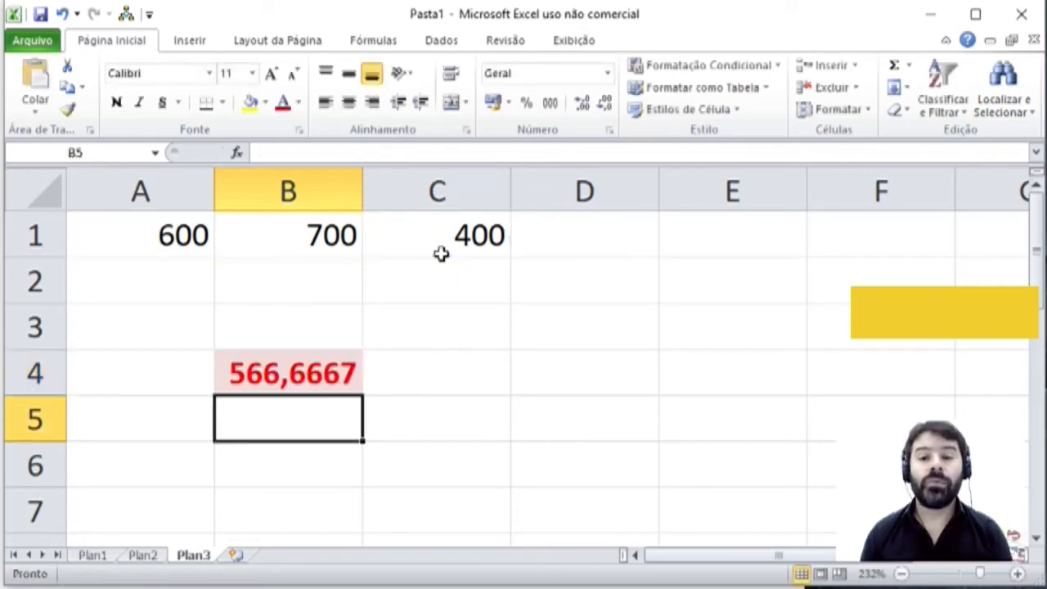
key("Up")
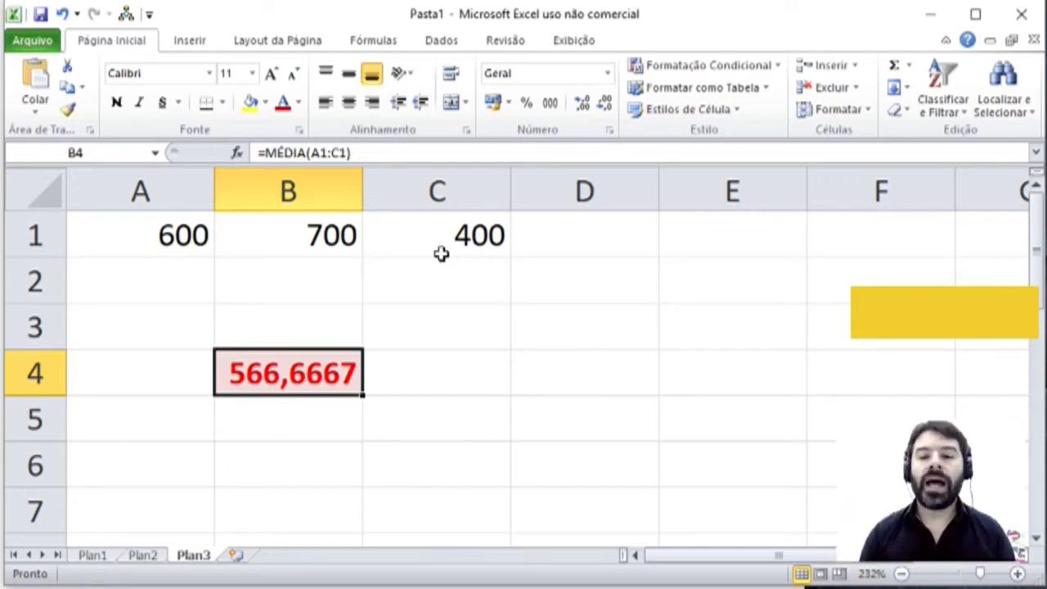
Step: Change the value in cell B1 to 100 to test the rule on the averaging formula, and select cell B4 again
key("Up")
key("Up")
key("Up")
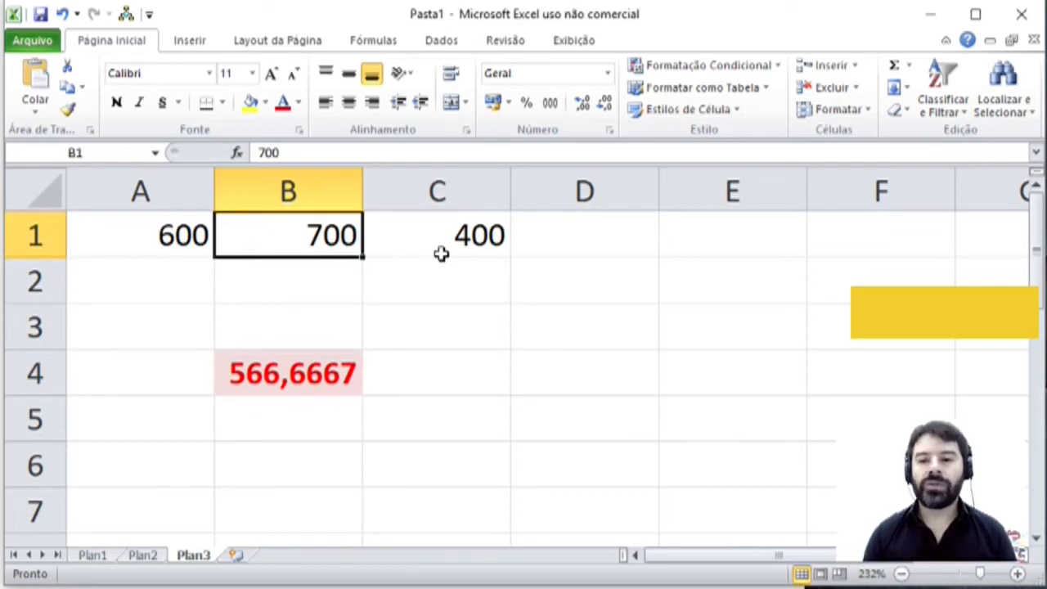
type("100")
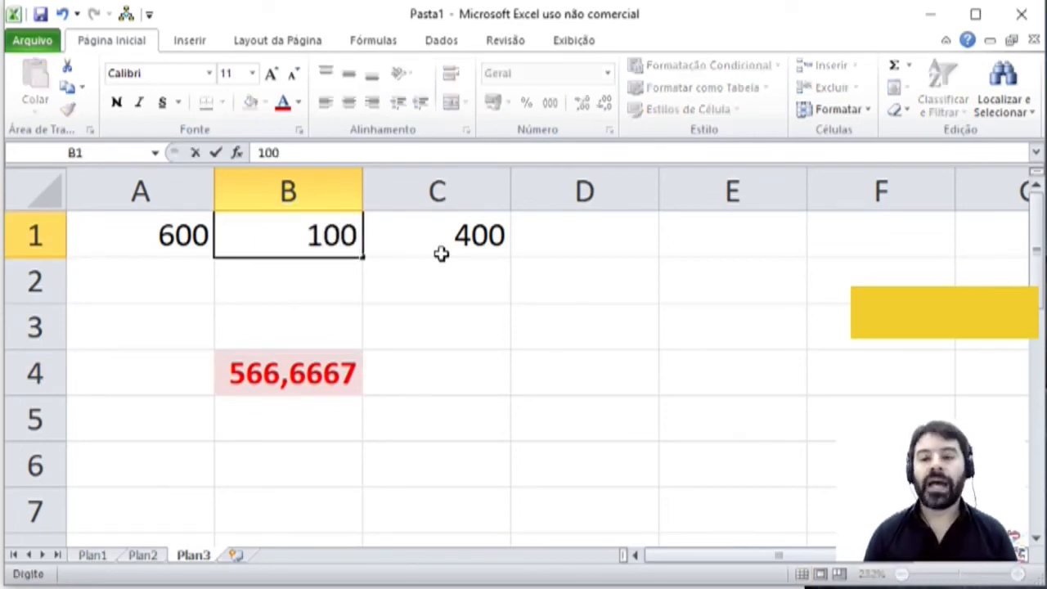
key("Return")
key("Down")
key("Down")
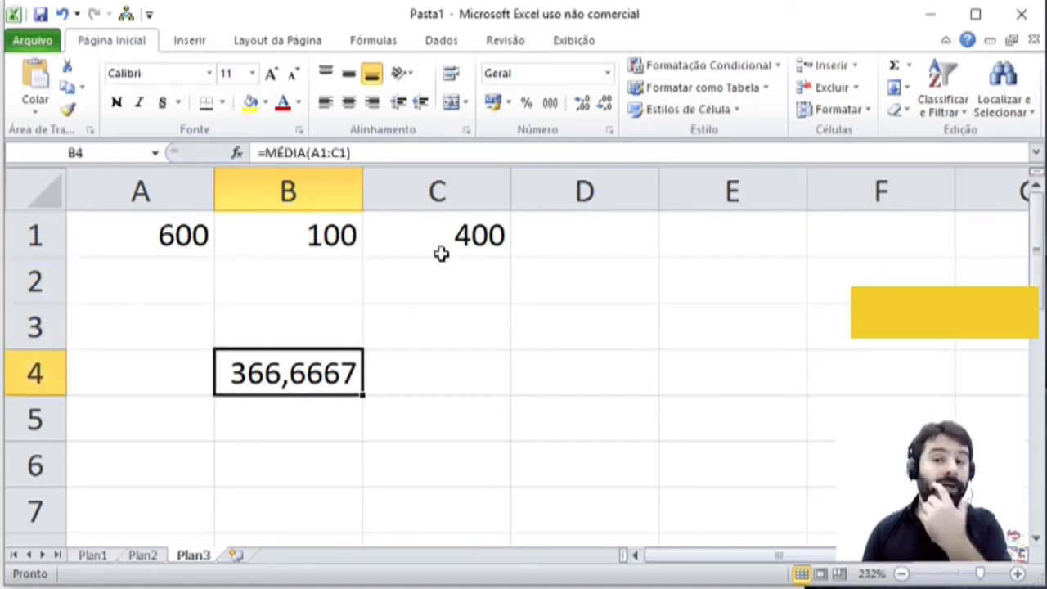
Step: Examine the averaging formula in cell B4 and the range it references without editing it
key("F2")
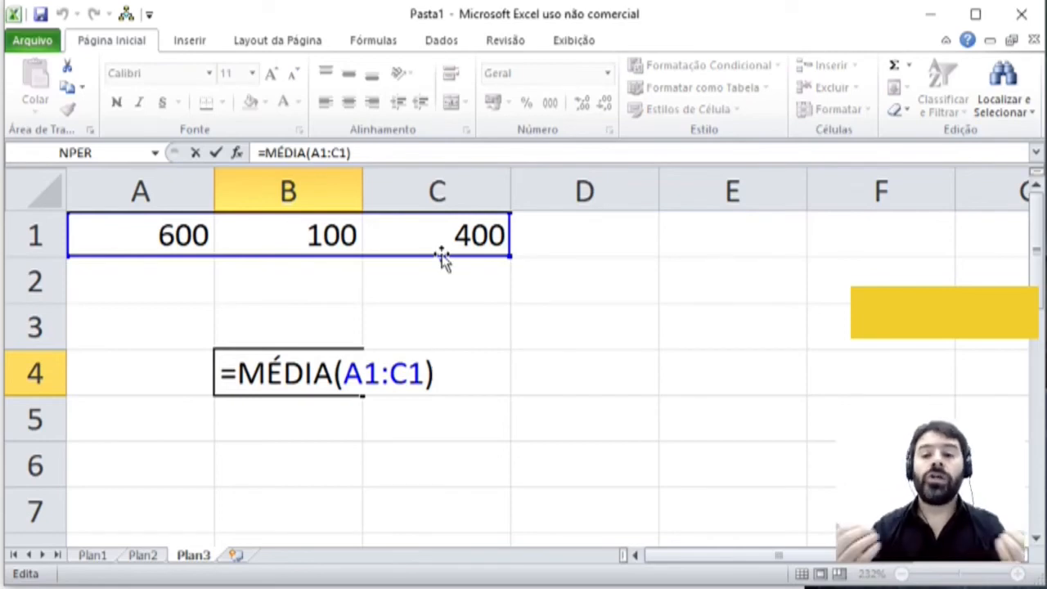
key("Return")
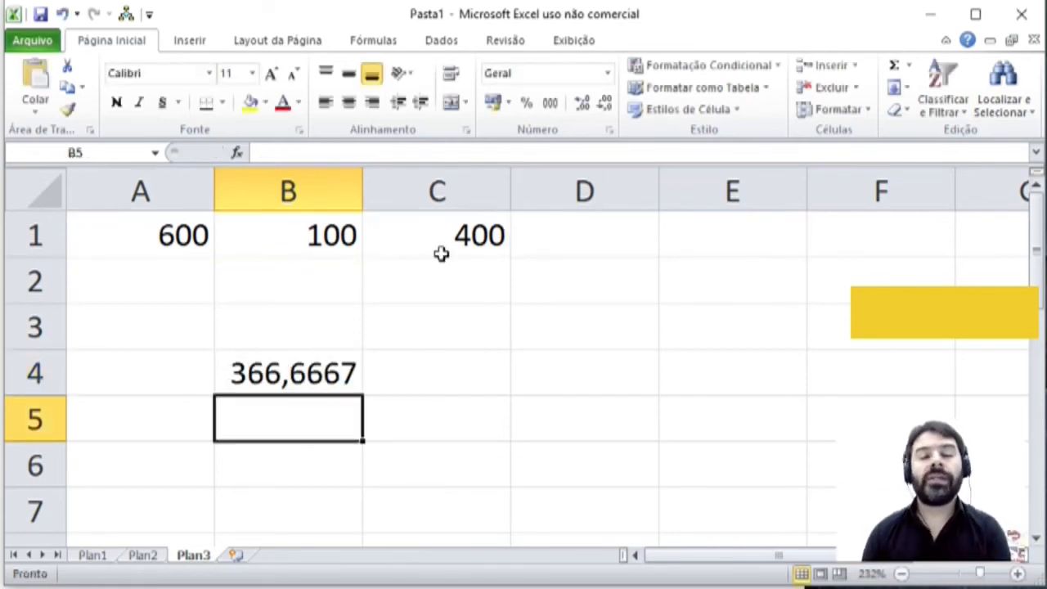
key("Up")
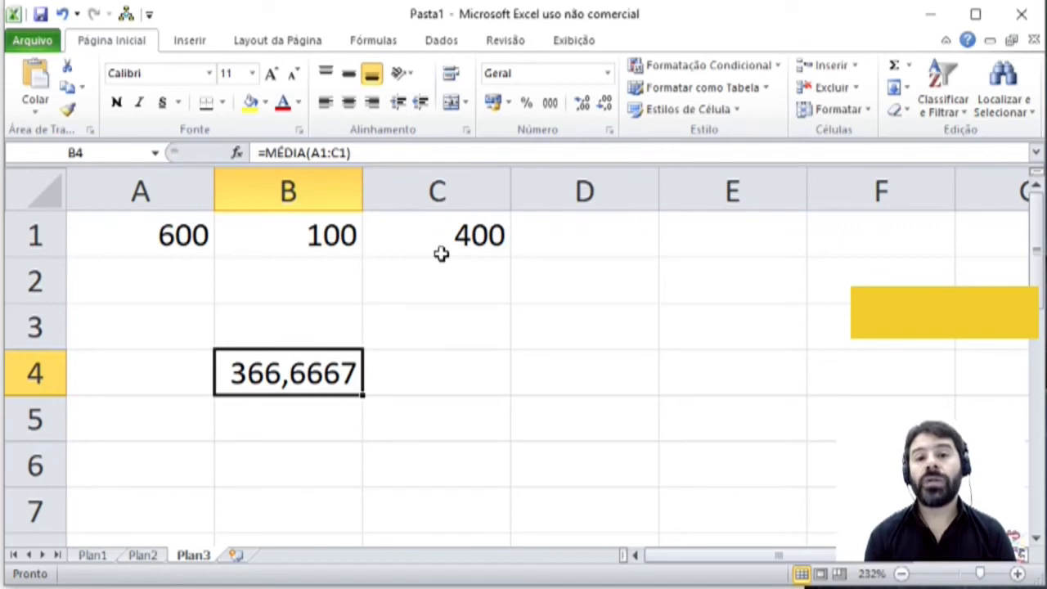